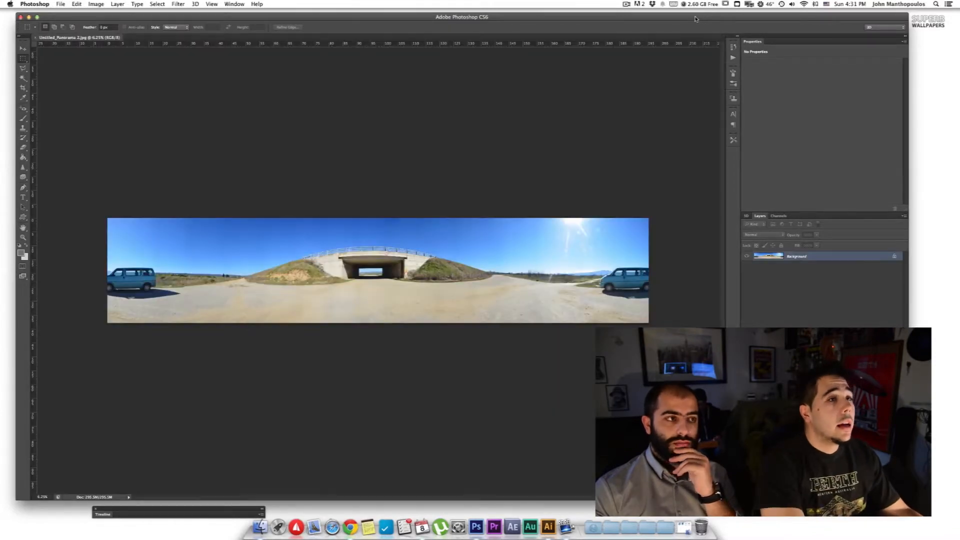
pyautogui.moveTo(695, 19); pyautogui.dragTo(656, 19)
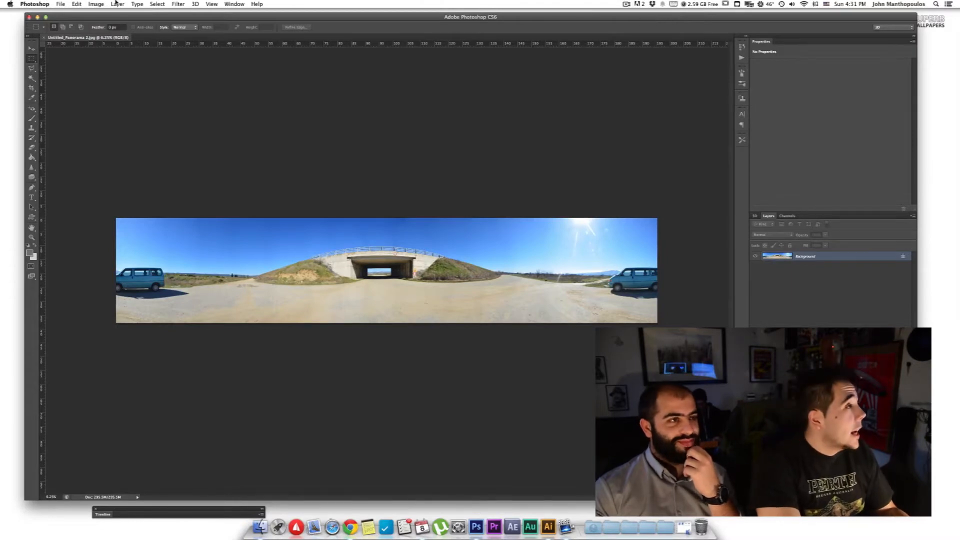
pyautogui.moveTo(111, 17); pyautogui.dragTo(108, 17)
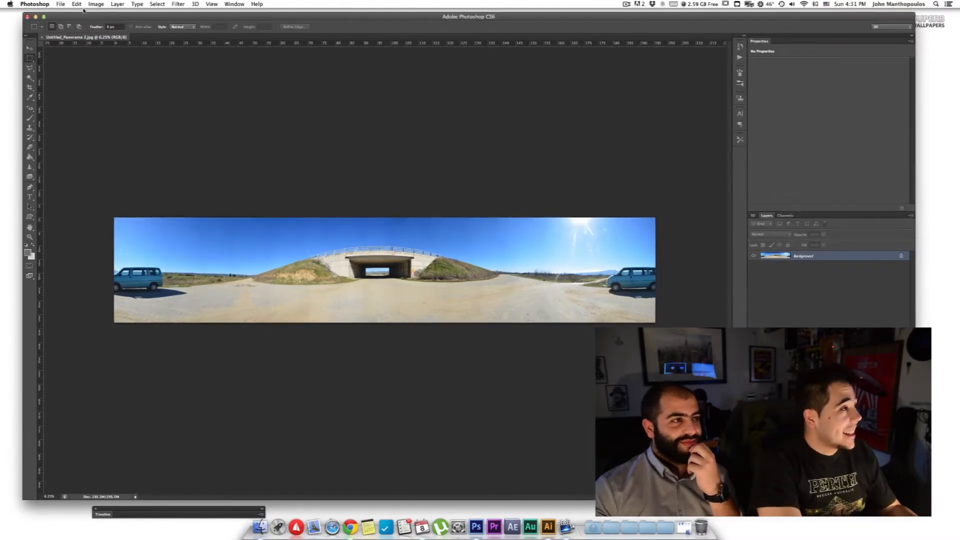
# - Ready the Crop tool and examine the panorama's ends, where the blue van is repeated, to find a matching cut point
pyautogui.click(29, 89)
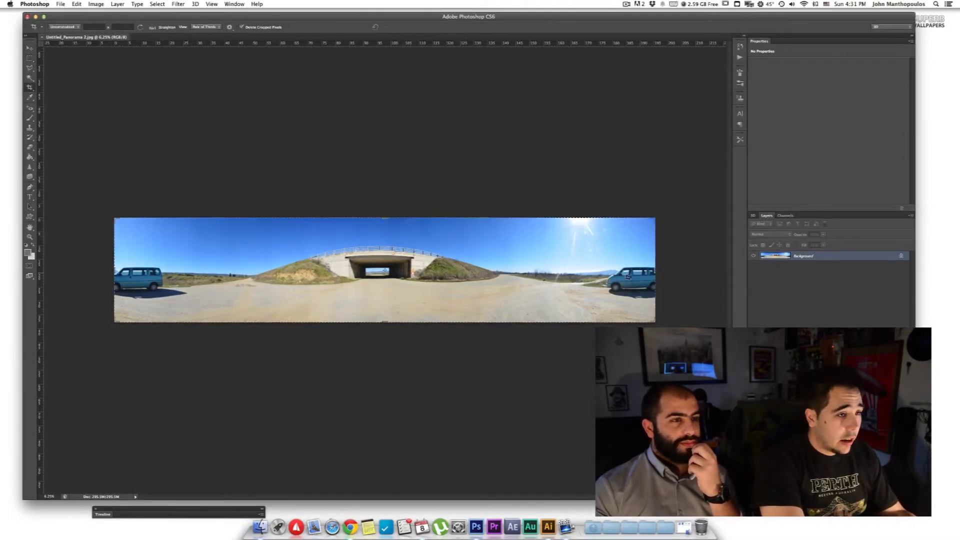
pyautogui.scroll(5, 108, 281)
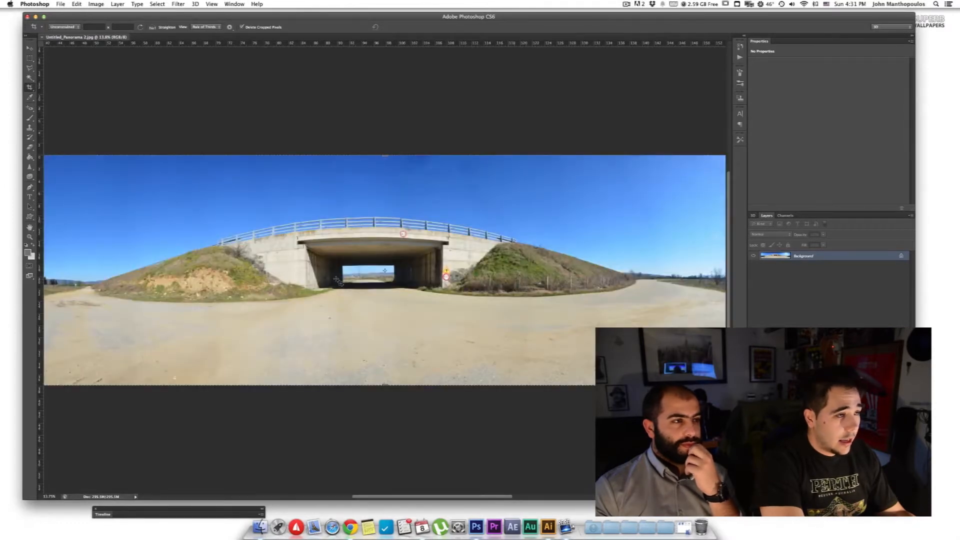
pyautogui.hscroll(-10, 340, 283)
pyautogui.scroll(-4, 340, 283)
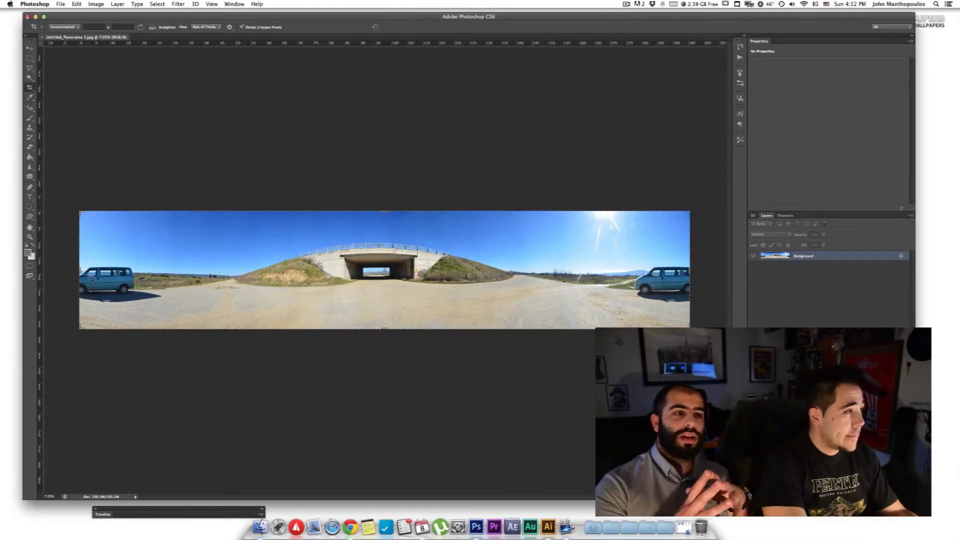
pyautogui.scroll(3, 92, 278)
pyautogui.hscroll(-2, 82, 276)
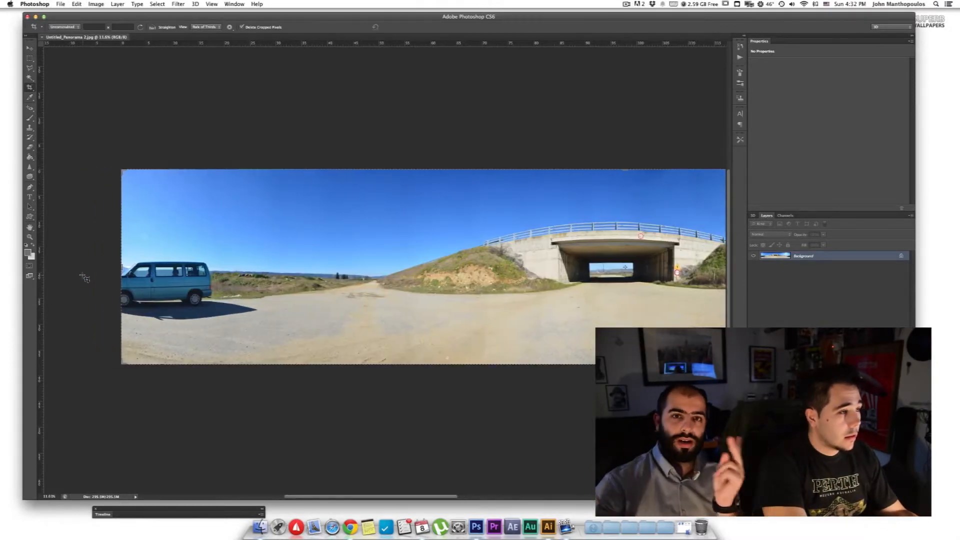
pyautogui.scroll(-5, 83, 276)
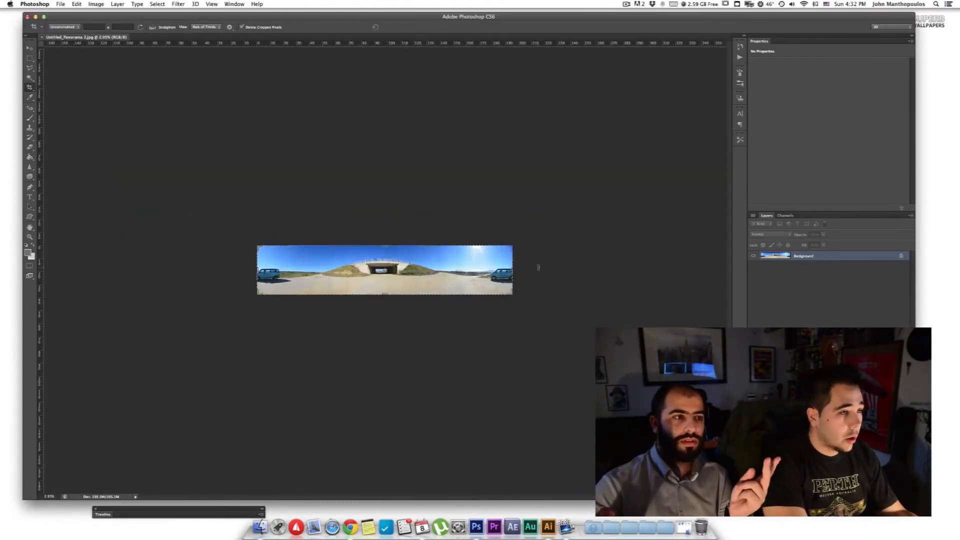
pyautogui.scroll(2, 539, 268)
pyautogui.scroll(1, 135, 280)
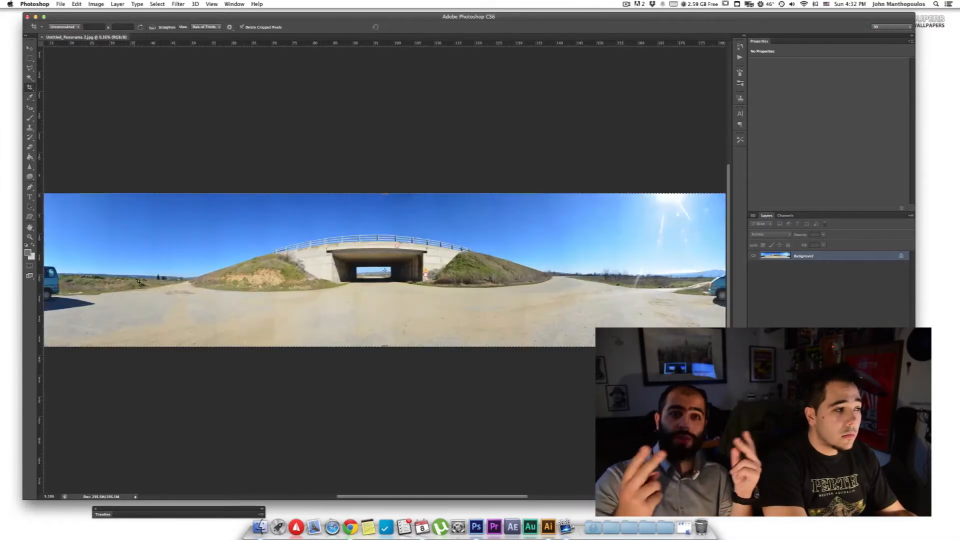
pyautogui.hscroll(-4, 135, 275)
pyautogui.scroll(2, 315, 279)
pyautogui.scroll(2, 315, 279)
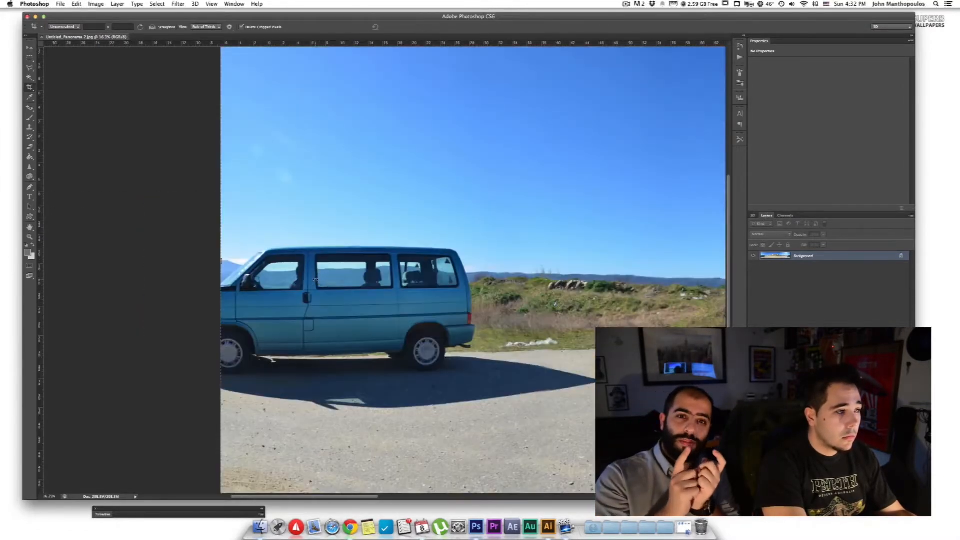
pyautogui.scroll(-1, 323, 280)
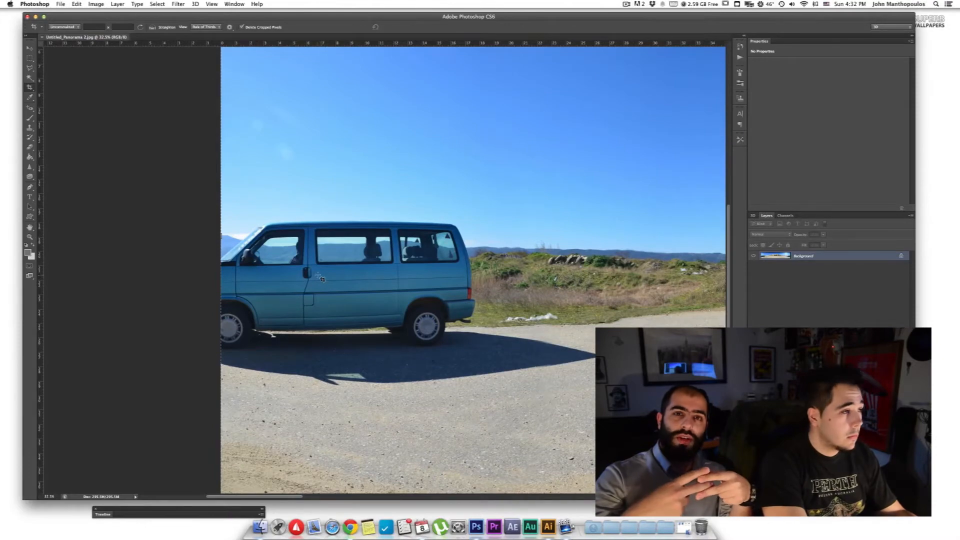
pyautogui.scroll(-2, 322, 279)
pyautogui.scroll(-2, 346, 270)
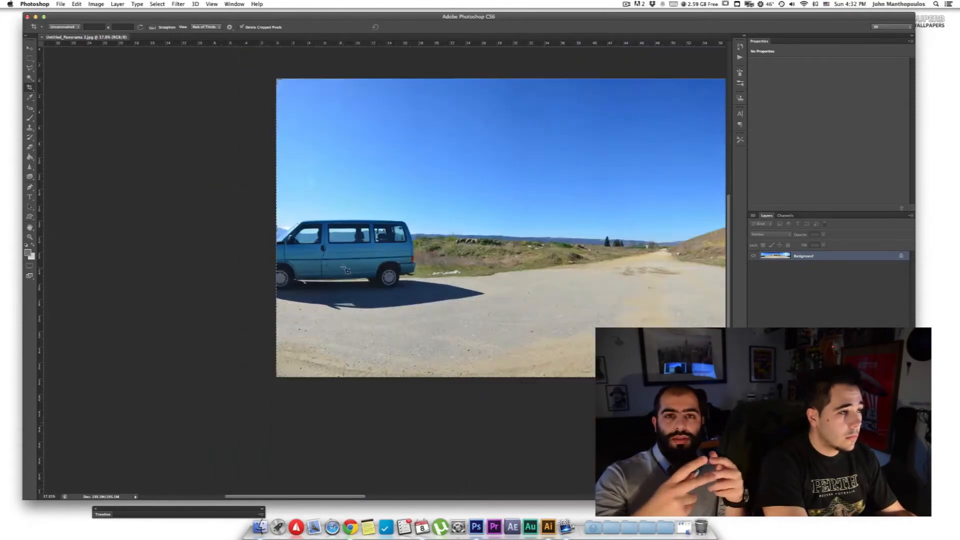
pyautogui.scroll(-3, 345, 271)
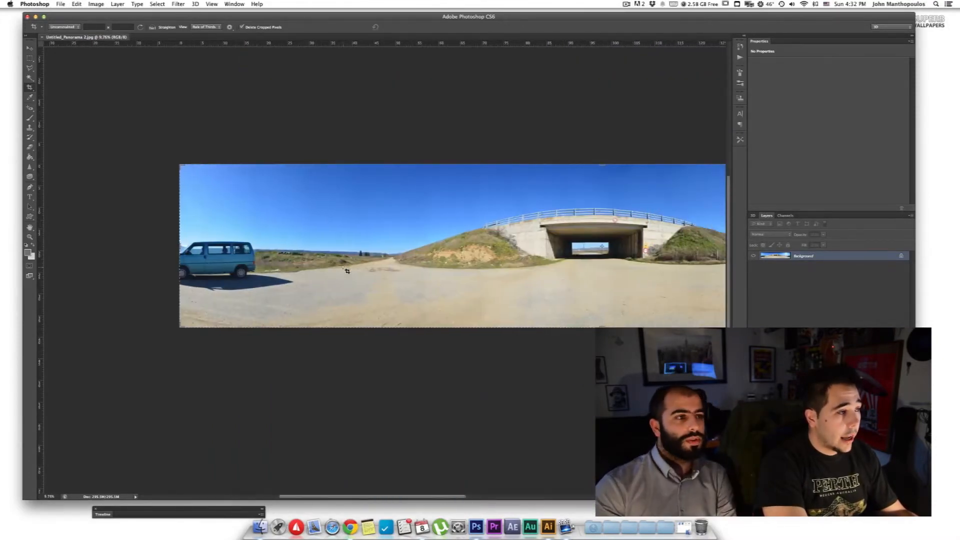
pyautogui.scroll(-1, 345, 271)
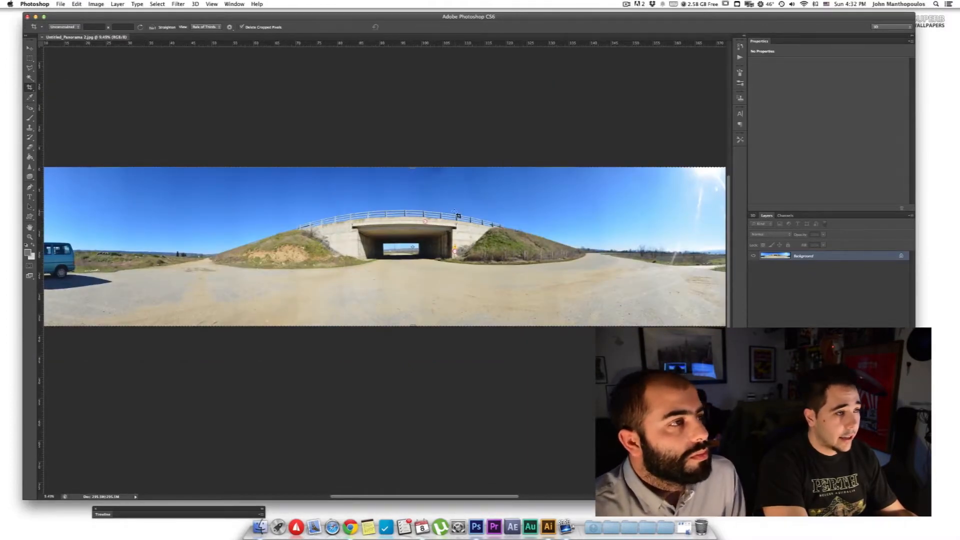
# - Pull the crop boundary at the panorama's right end inward to the front of the duplicate van and compare it with the left end
pyautogui.hscroll(10, 458, 216)
pyautogui.hscroll(4, 529, 235)
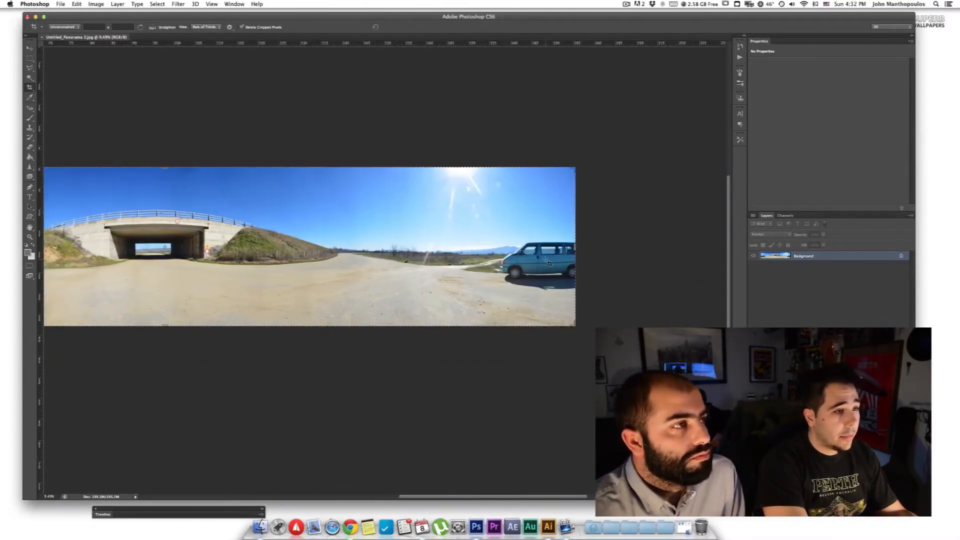
pyautogui.scroll(2, 549, 263)
pyautogui.scroll(3, 614, 257)
pyautogui.hscroll(6, 623, 245)
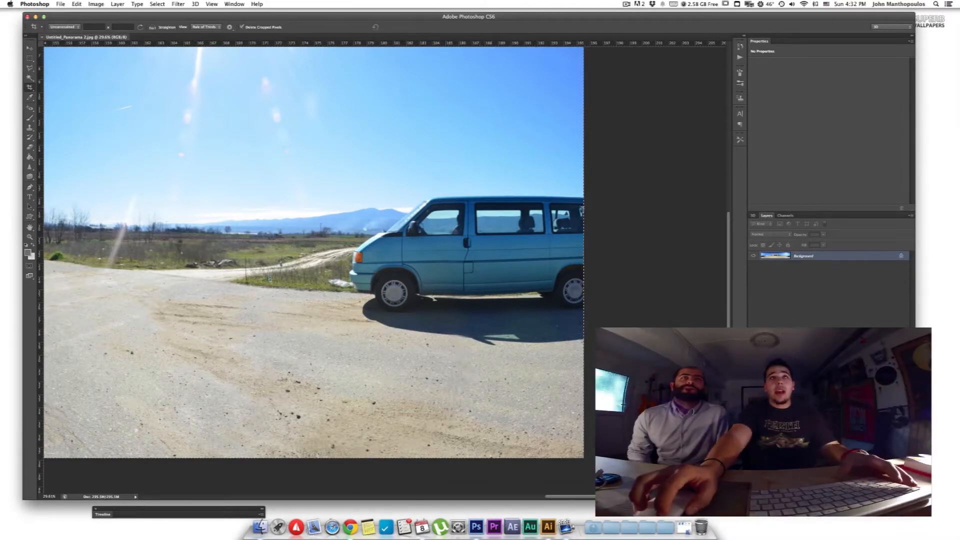
pyautogui.moveTo(582, 210); pyautogui.dragTo(492, 211)
pyautogui.scroll(10, 493, 256)
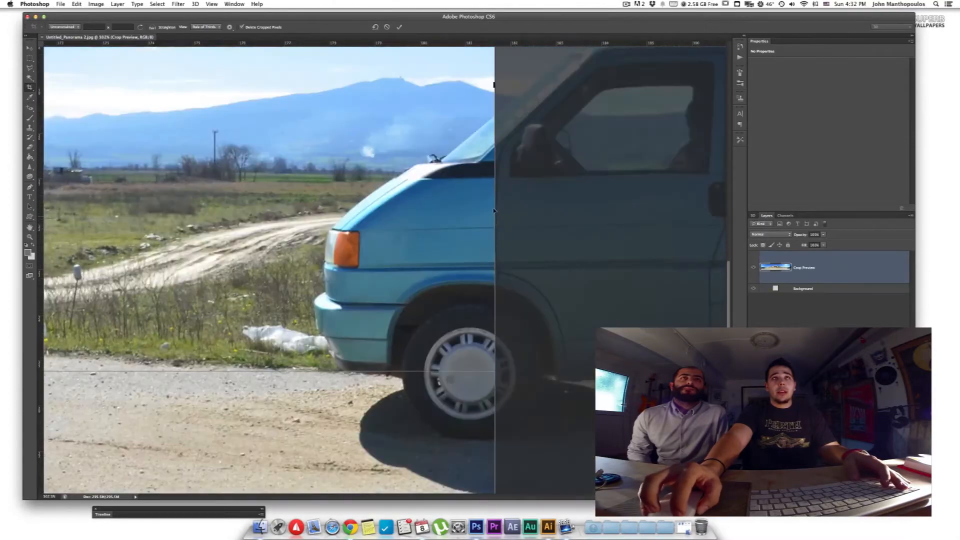
pyautogui.hscroll(-15, 497, 270)
pyautogui.scroll(-10, 498, 309)
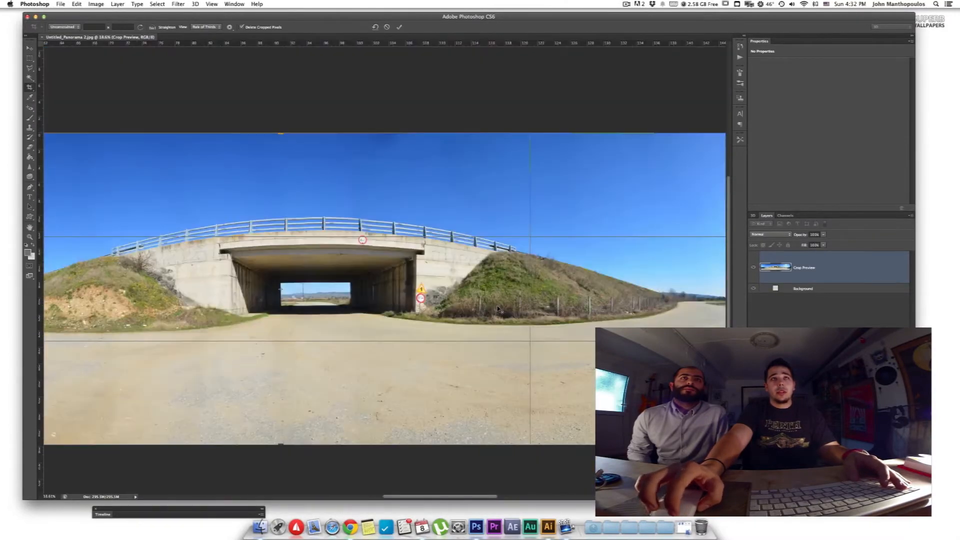
# - Fine-tune the right crop boundary slightly further inward across the van's front, apply the crop and switch to the Move tool
pyautogui.scroll(2, 597, 322)
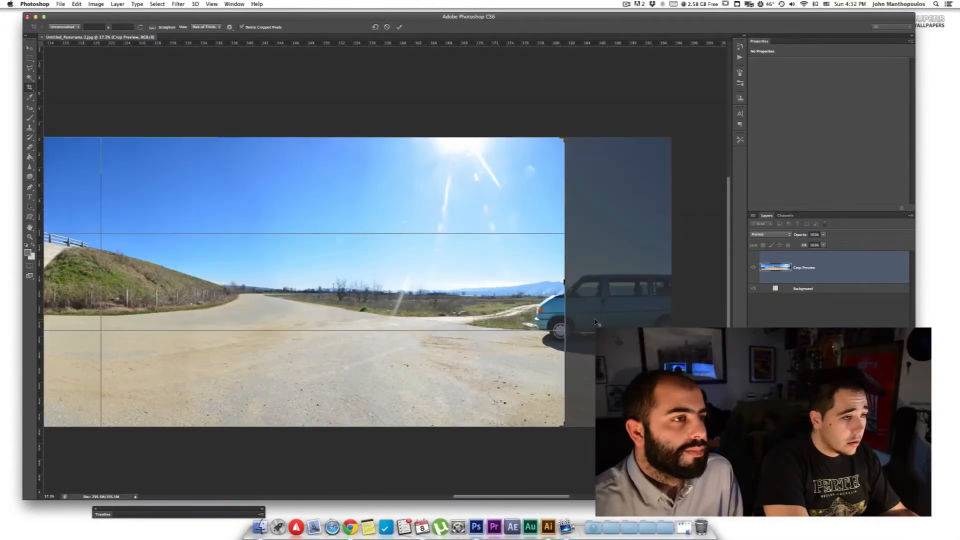
pyautogui.scroll(3, 596, 322)
pyautogui.scroll(2, 530, 313)
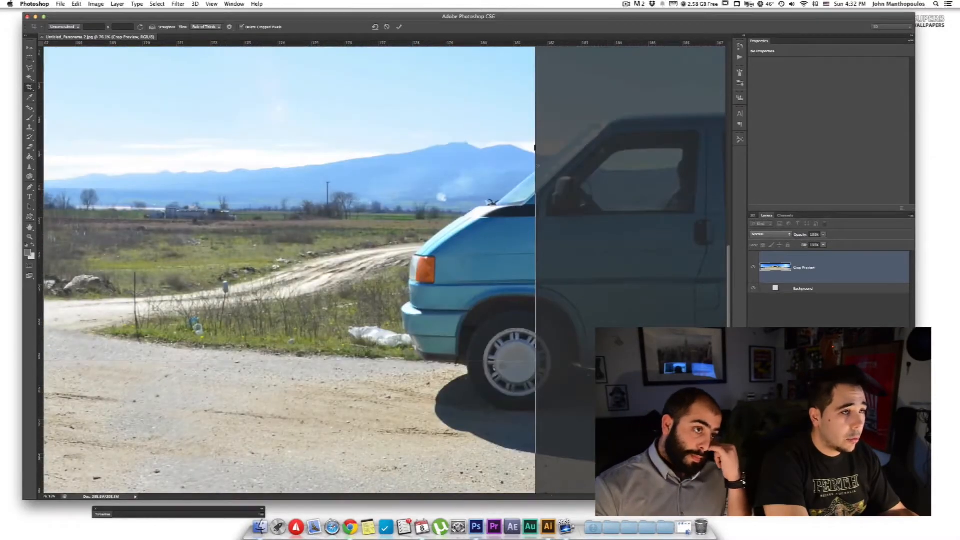
pyautogui.moveTo(534, 148); pyautogui.dragTo(518, 149)
pyautogui.scroll(-5, 559, 305)
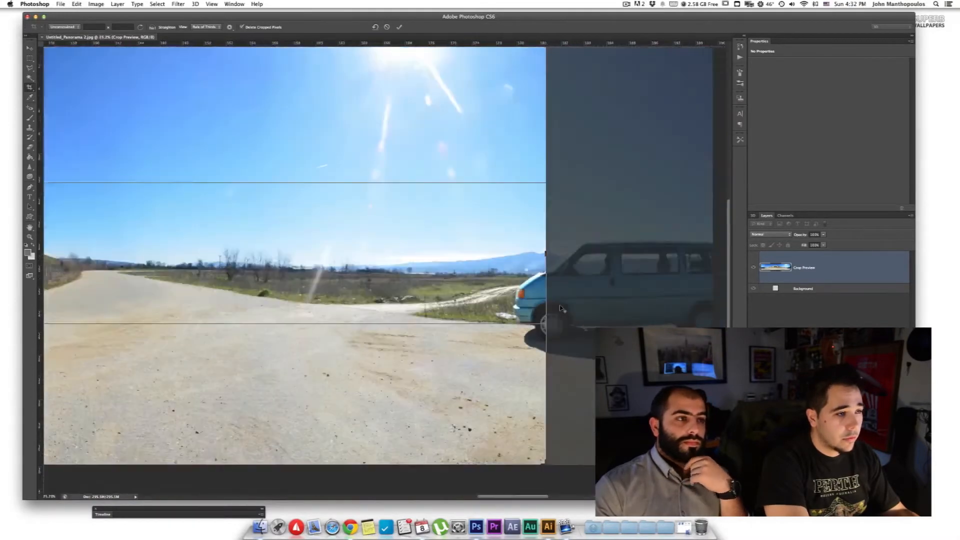
pyautogui.scroll(-3, 559, 306)
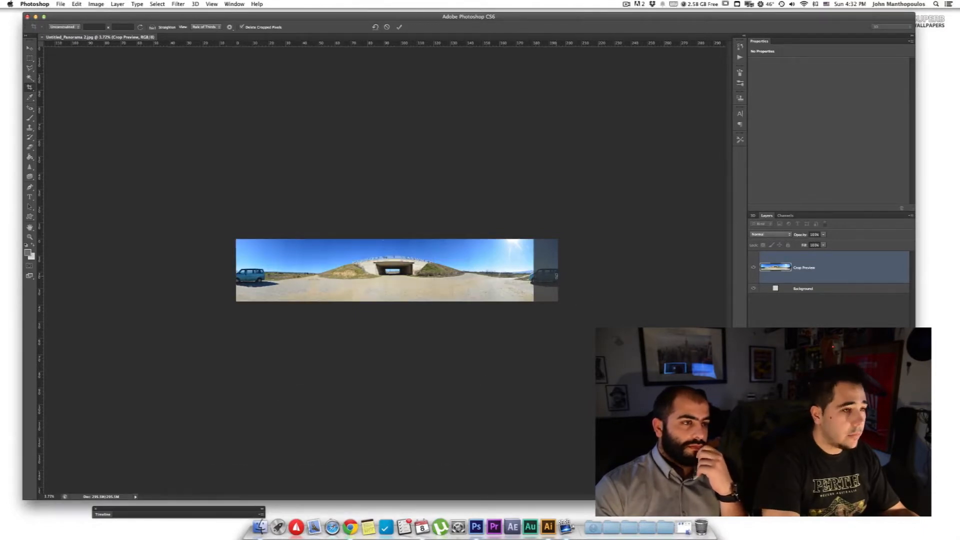
pyautogui.press('Return')
pyautogui.press('v')
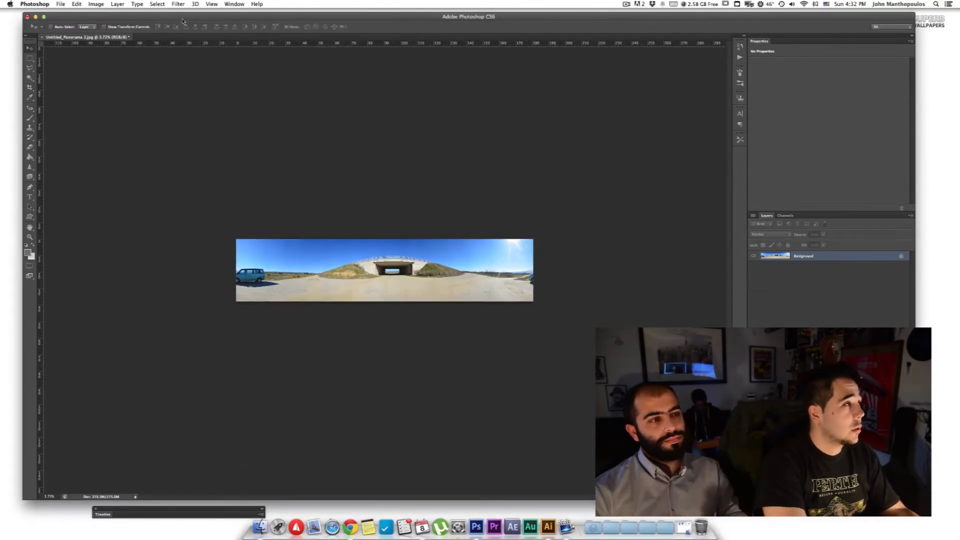
# - Resize the panorama to a square 5000 by 5000 pixels with proportions unconstrained
pyautogui.click(94, 4)
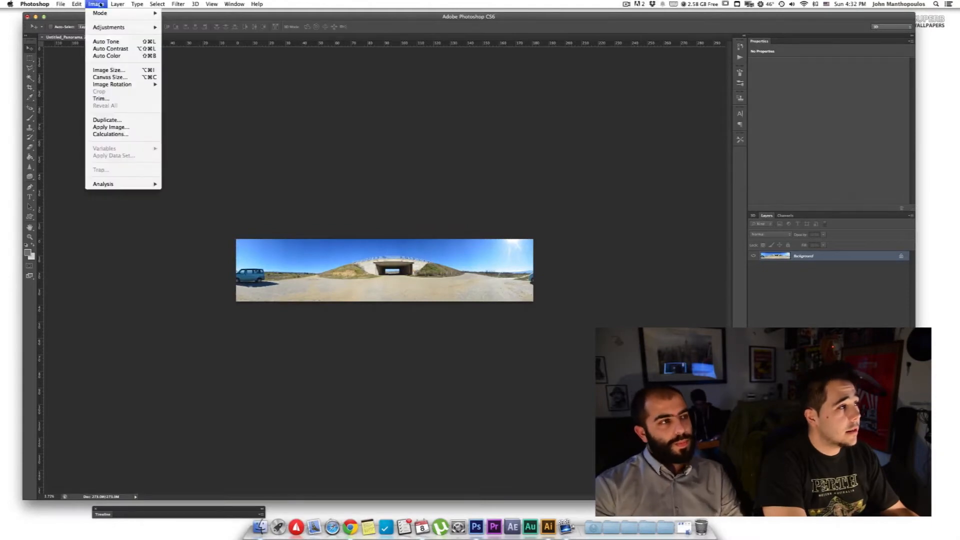
pyautogui.click(120, 71)
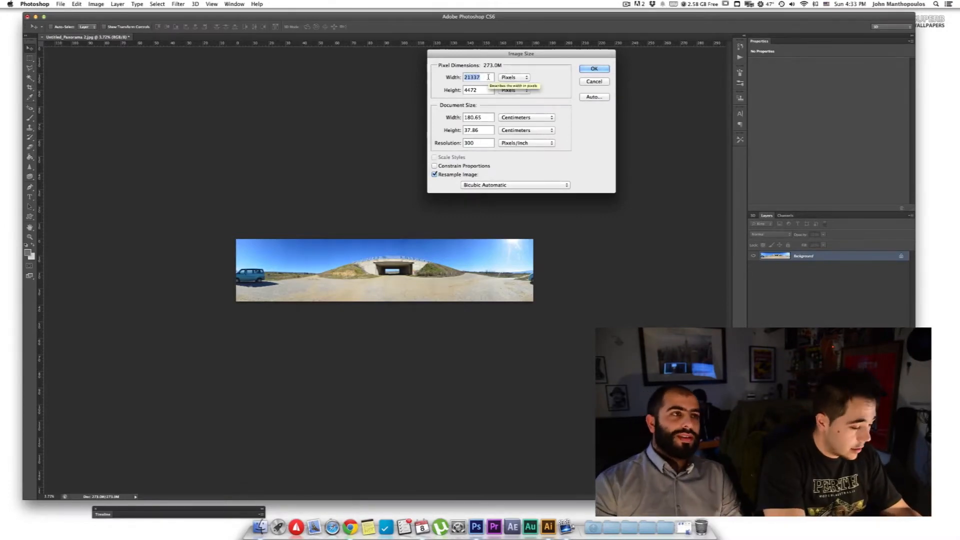
pyautogui.write('500')
pyautogui.write('500')
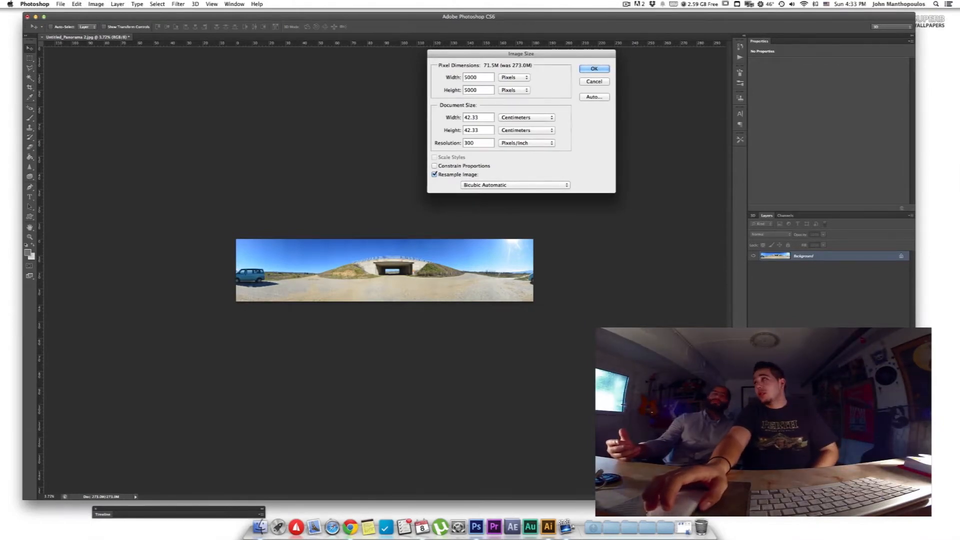
pyautogui.moveTo(519, 56); pyautogui.dragTo(565, 77)
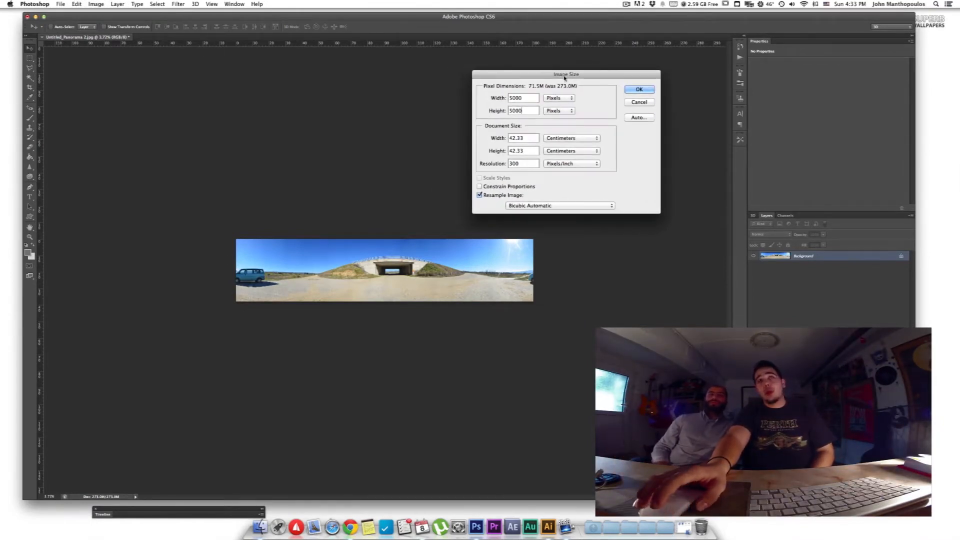
pyautogui.click(644, 91)
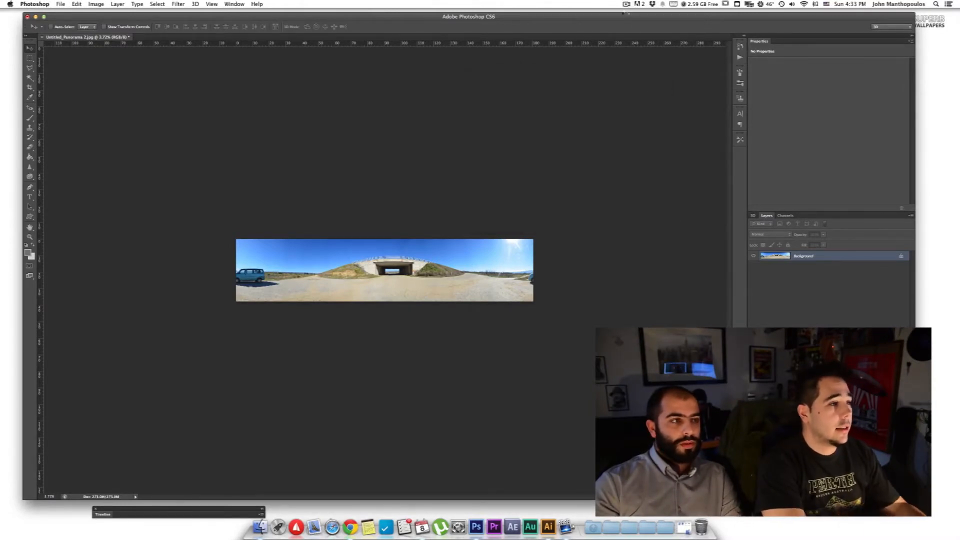
pyautogui.press('super+plus')
pyautogui.press('super+plus')
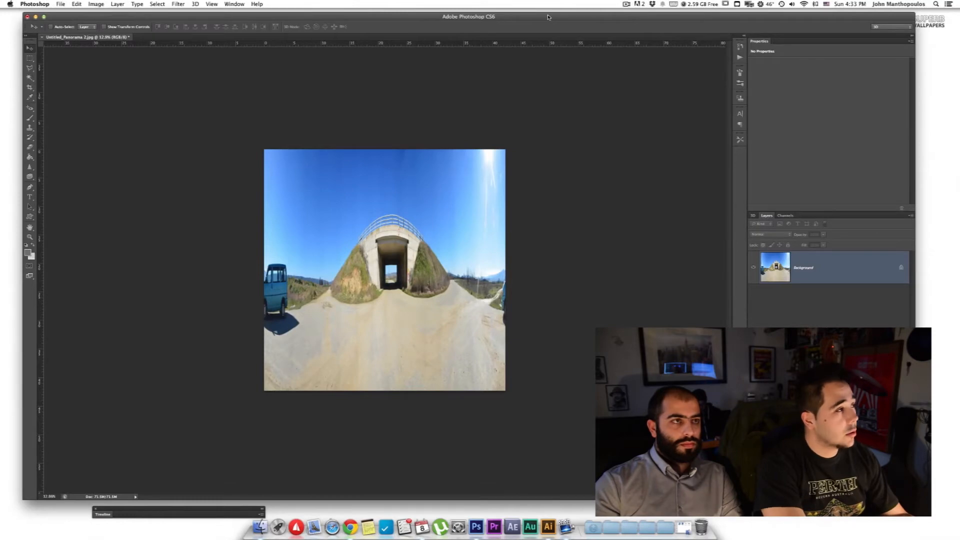
# - Rotate the whole square image by 180°
pyautogui.moveTo(548, 17); pyautogui.dragTo(550, 14)
pyautogui.moveTo(192, 14); pyautogui.dragTo(178, 18)
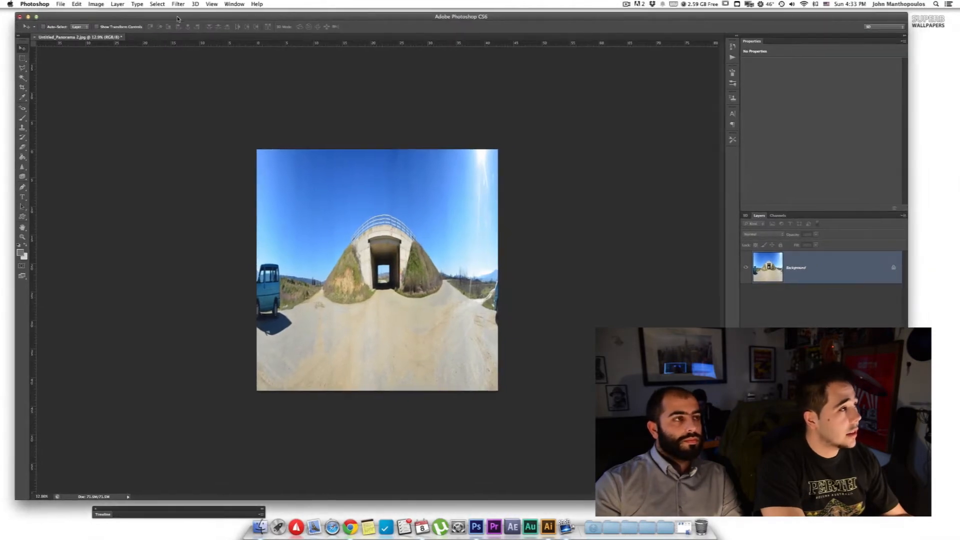
pyautogui.click(98, 4)
pyautogui.moveTo(128, 86)
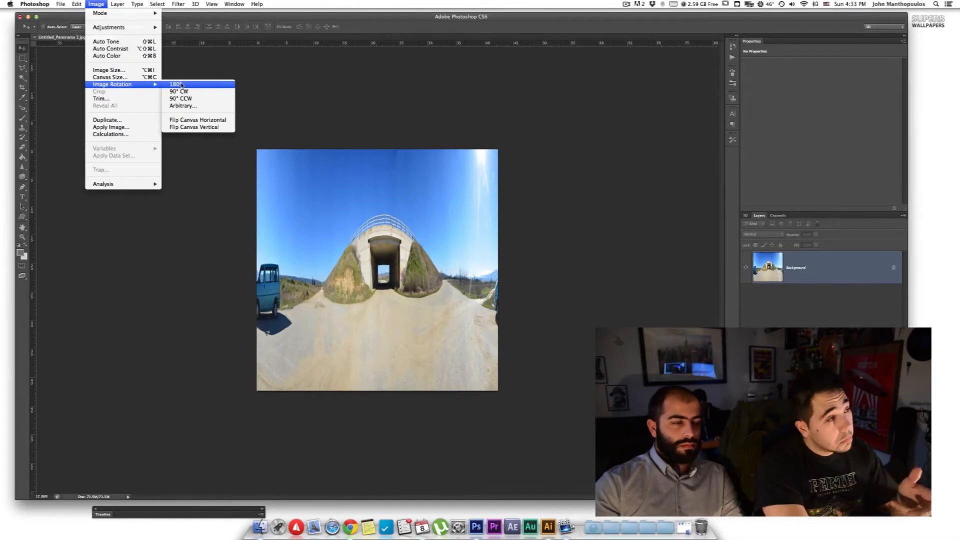
pyautogui.click(181, 84)
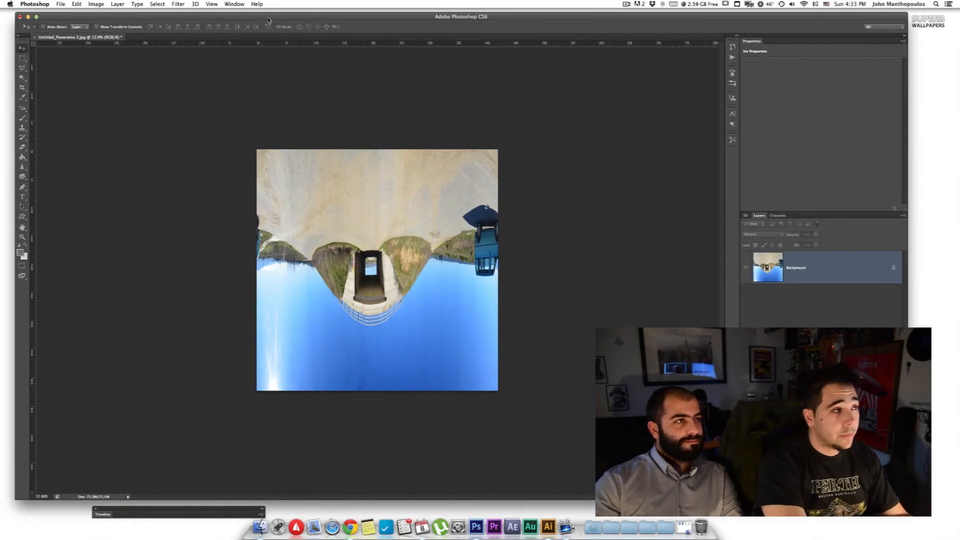
# - Apply the Polar Coordinates filter to the upside-down image with the Rectangular to Polar option
pyautogui.click(178, 4)
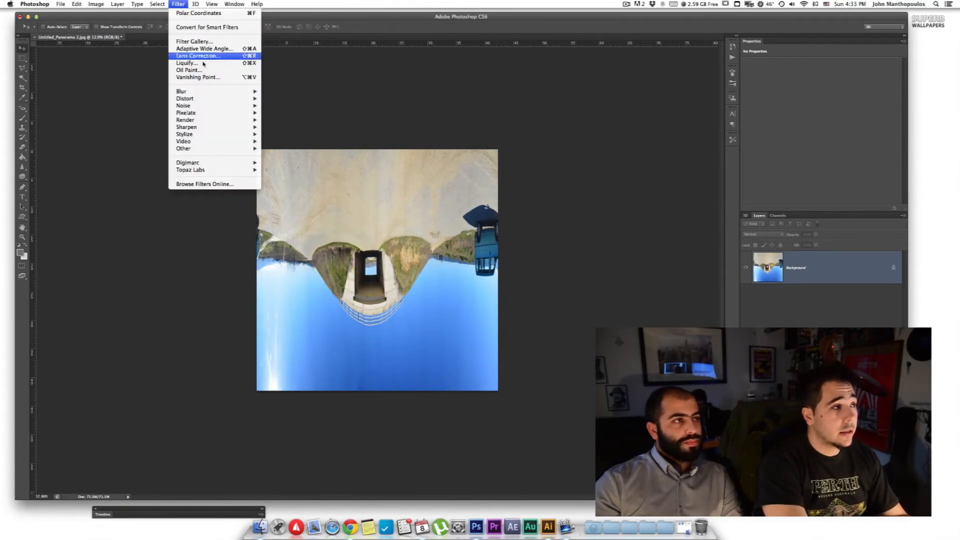
pyautogui.moveTo(211, 116)
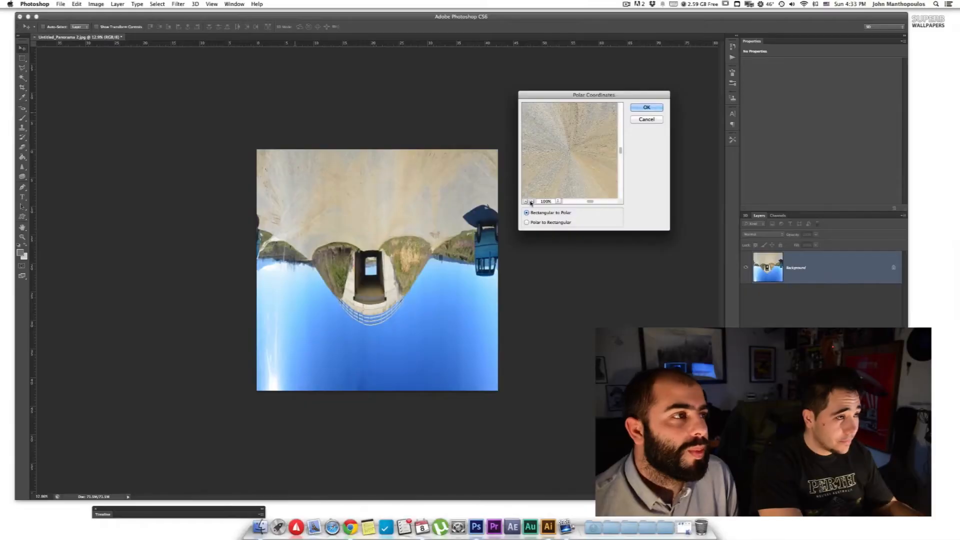
pyautogui.click(647, 107)
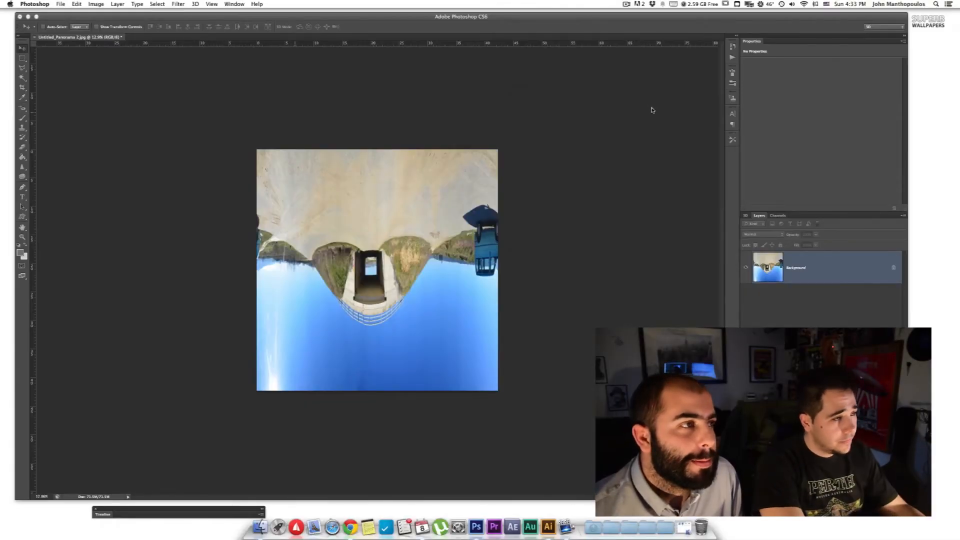
pyautogui.scroll(3, 371, 237)
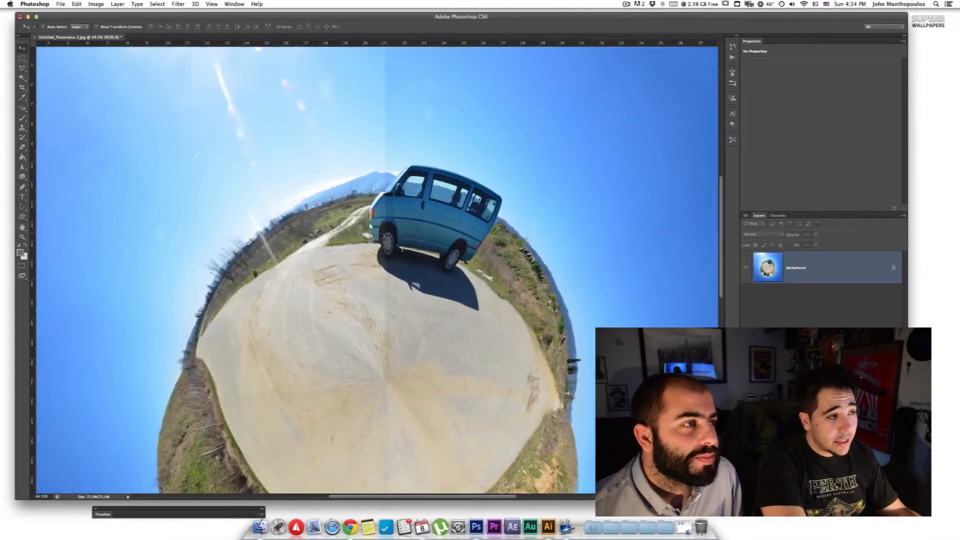
# - Select a rectangular strip of sky, mountain and ground along the vertical seam at the van's front and copy it to a new layer
pyautogui.scroll(10, 388, 241)
pyautogui.scroll(-10, 388, 242)
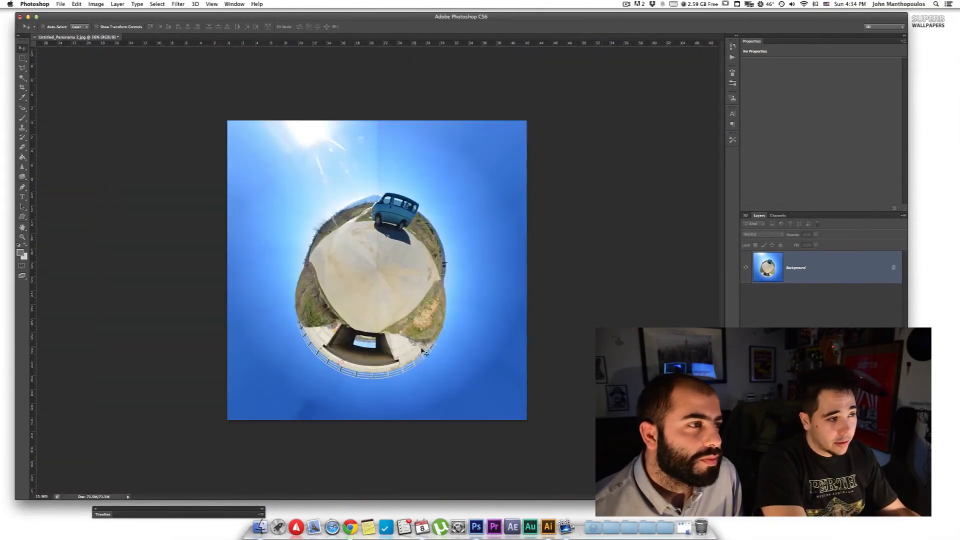
pyautogui.scroll(5, 383, 216)
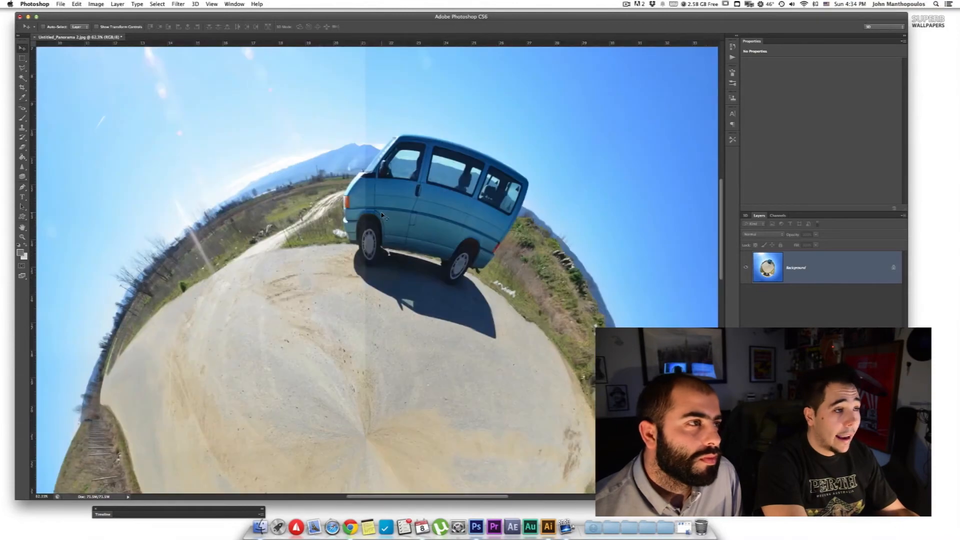
pyautogui.scroll(2, 376, 218)
pyautogui.scroll(3, 376, 218)
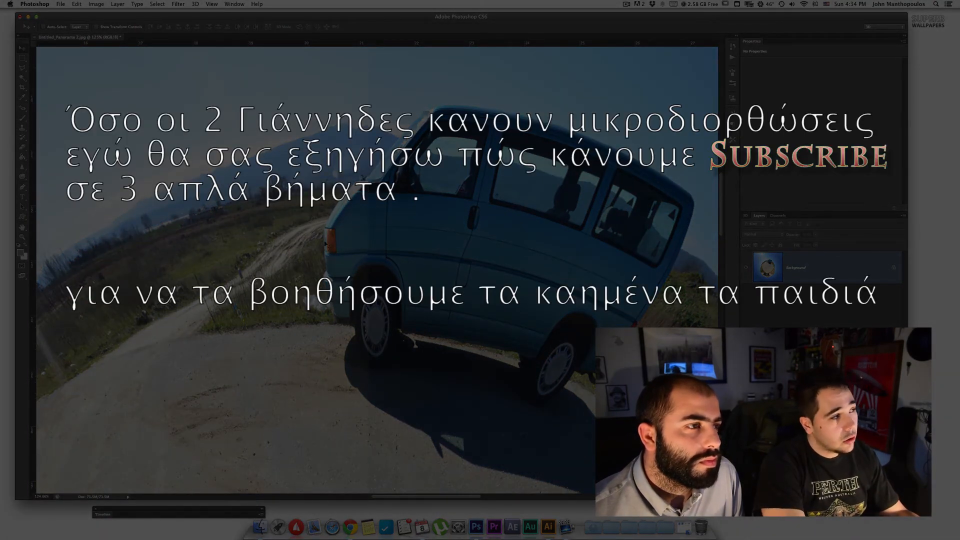
pyautogui.scroll(-5, 360, 295)
pyautogui.press('m')
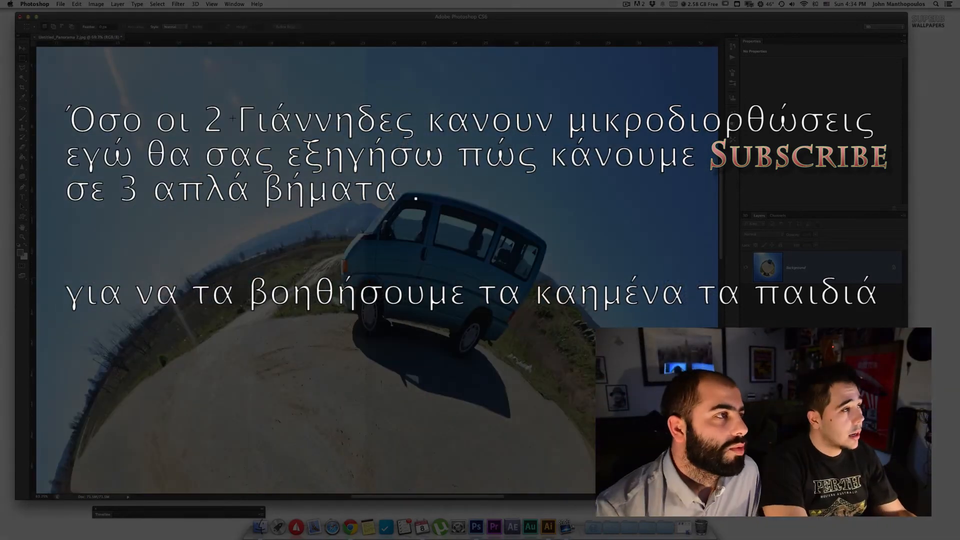
pyautogui.moveTo(365, 361); pyautogui.dragTo(367, 366)
pyautogui.scroll(5, 357, 266)
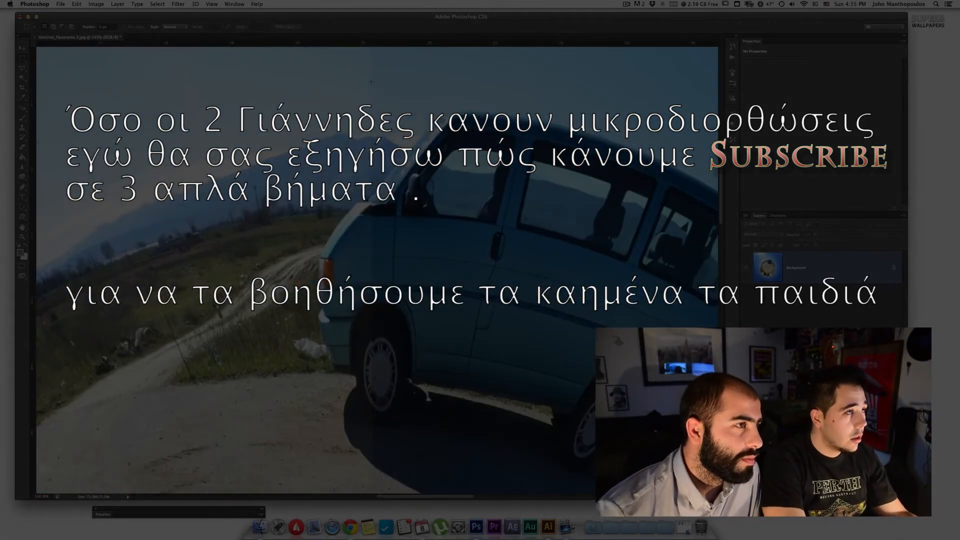
pyautogui.hotkey('ctrl', 'j')
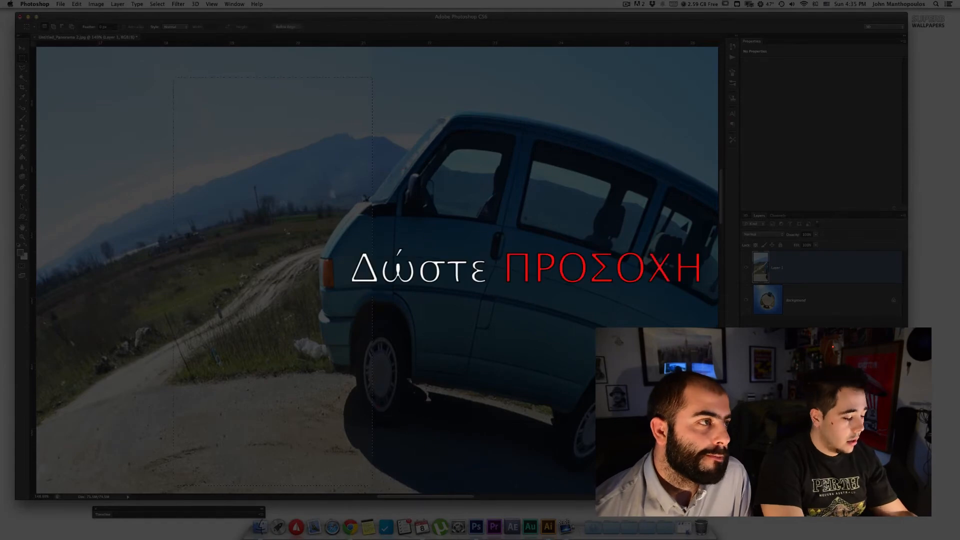
# - Free-transform the copied strip with slight adjustments along its seam edge to line it up with the van's side of the image
pyautogui.hotkey('ctrl', 't')
pyautogui.scroll(4, 373, 277)
pyautogui.scroll(-5, 372, 301)
pyautogui.moveTo(372, 383); pyautogui.dragTo(372, 380)
pyautogui.scroll(-4, 379, 350)
pyautogui.press('Return')
pyautogui.hotkey('ctrl', 't')
pyautogui.moveTo(376, 479); pyautogui.dragTo(374, 479)
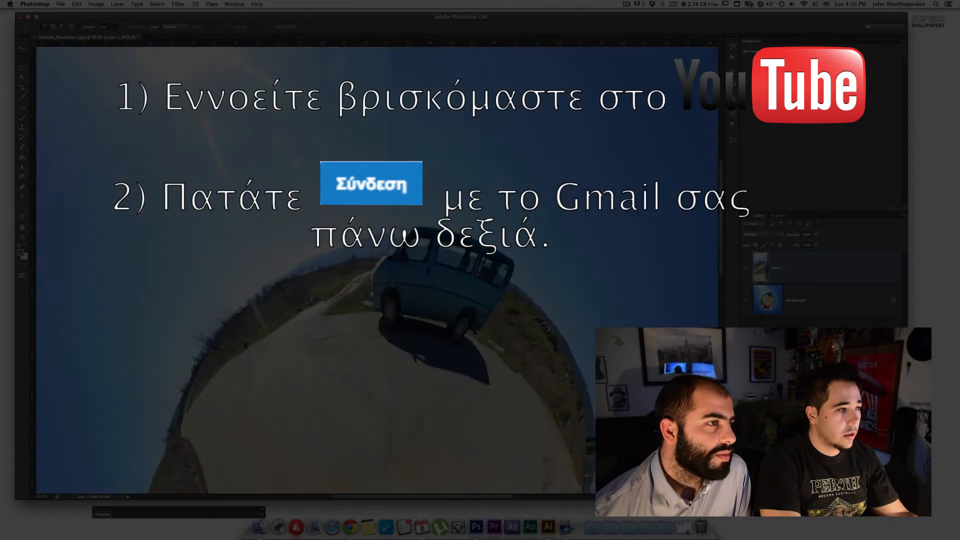
pyautogui.hotkey('ctrl', '0')
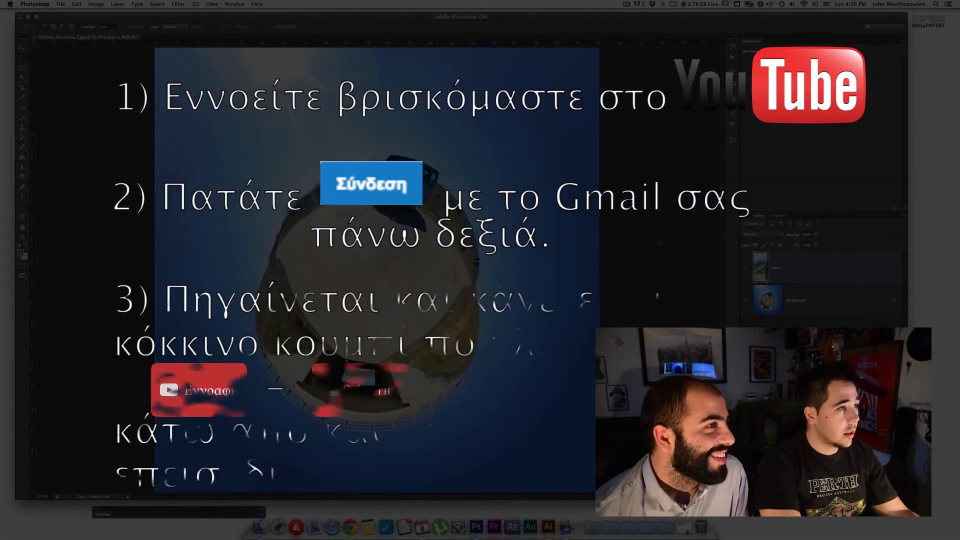